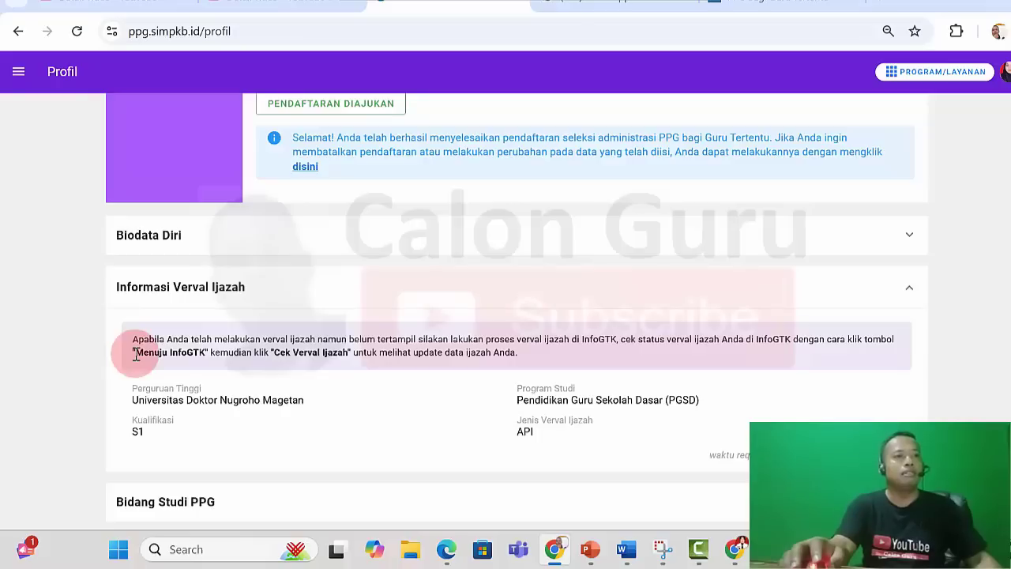
- Review the Kualifikasi and Jenis Verval Ijazah entries under Informasi Verval Ijazah and open the Bidang Studi PPG section
double_click(129, 400)
drag(130, 419, 290, 442)
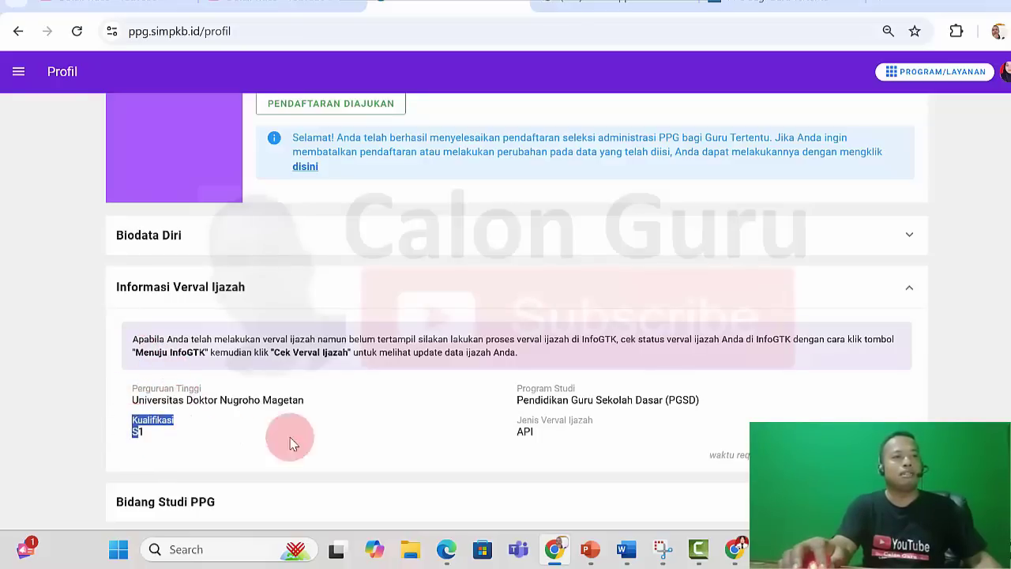
click(426, 424)
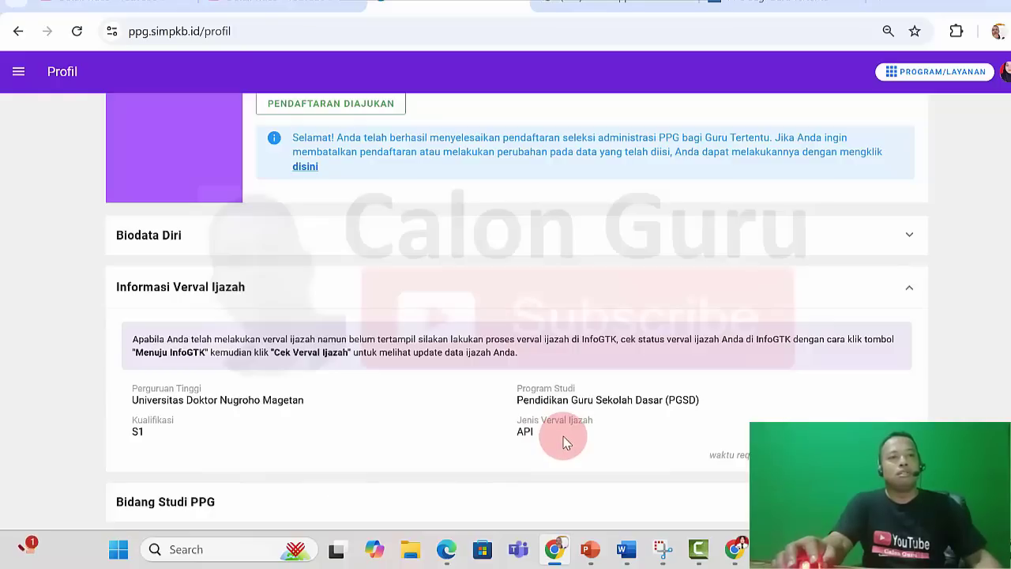
click(560, 502)
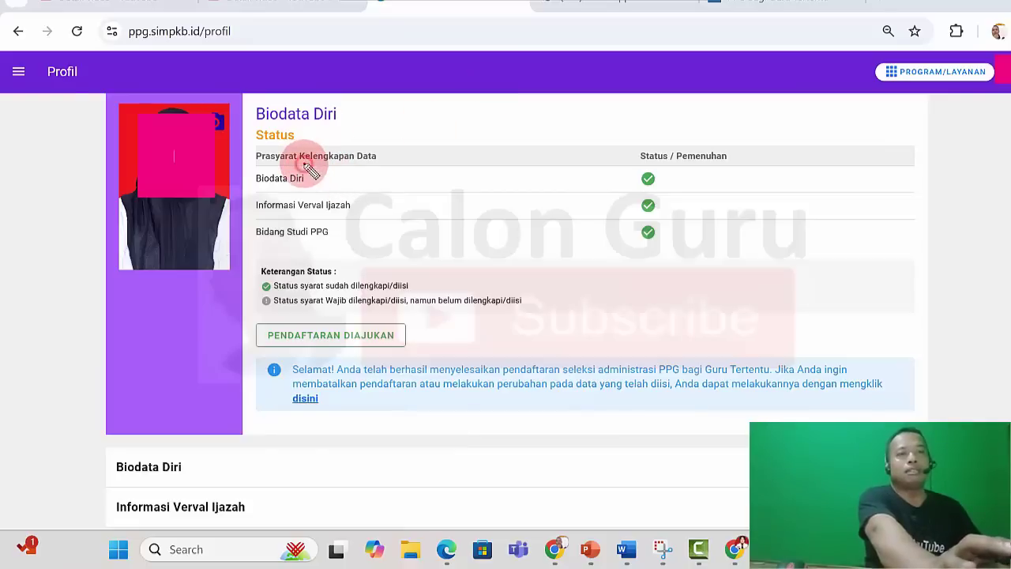
- Underline the Prasyarat Kelengkapan Data heading and its three requirements with the pen, and mark their Status / Pemenuhan column
drag(303, 164, 345, 166)
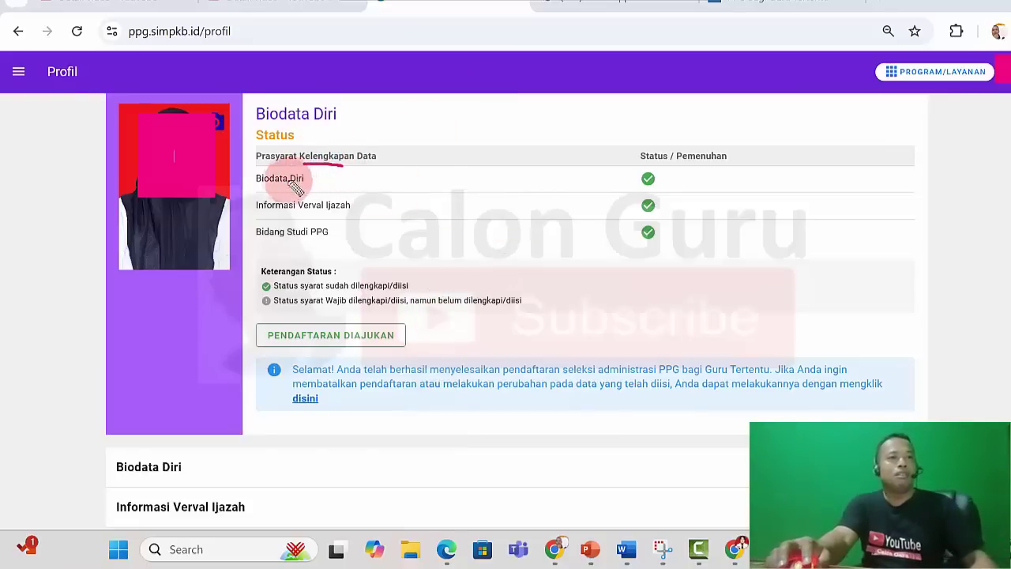
drag(278, 187, 355, 214)
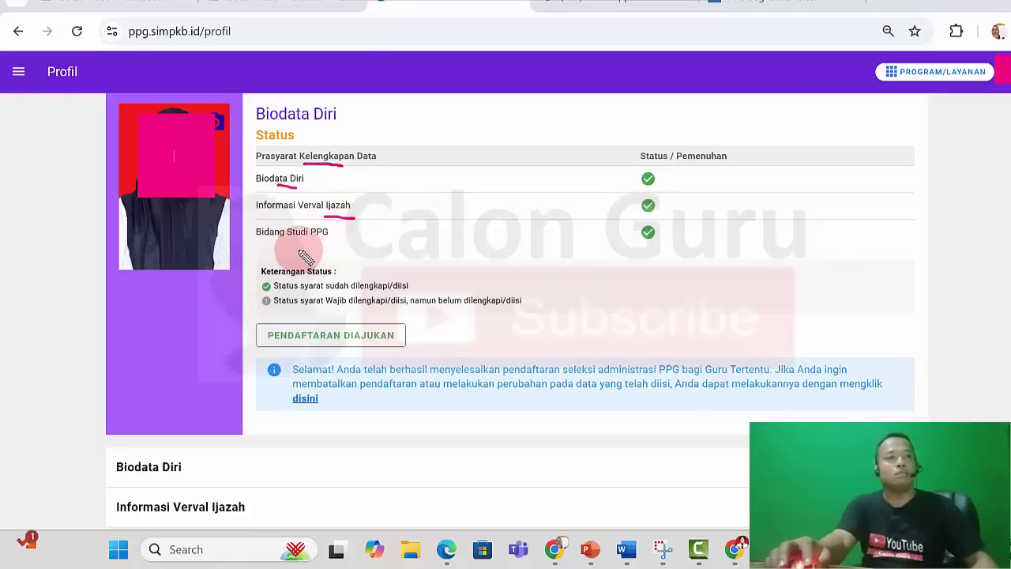
drag(298, 247, 310, 248)
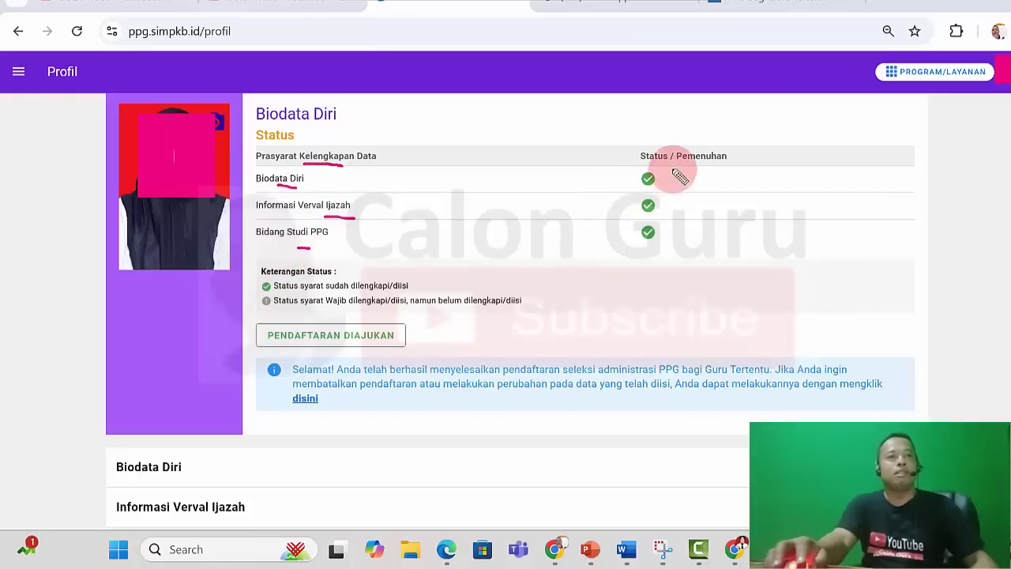
mouse_move(640, 159)
mouse_down()
mouse_move(634, 248)
mouse_move(653, 246)
mouse_up()
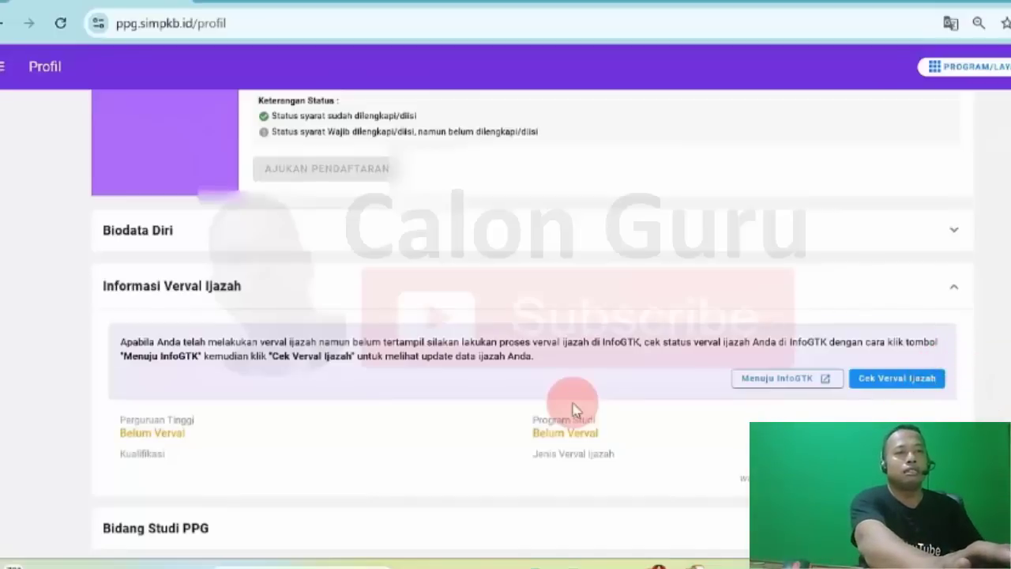
- Open InfoGTK from the Informasi Verval Ijazah section, reload its data and return to the section shown before the reload
click(901, 382)
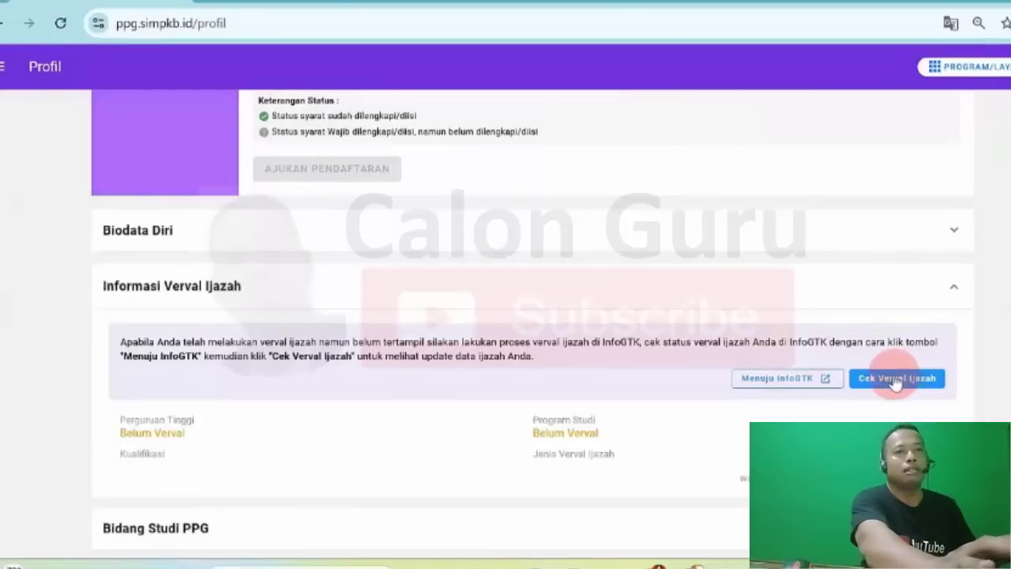
click(795, 378)
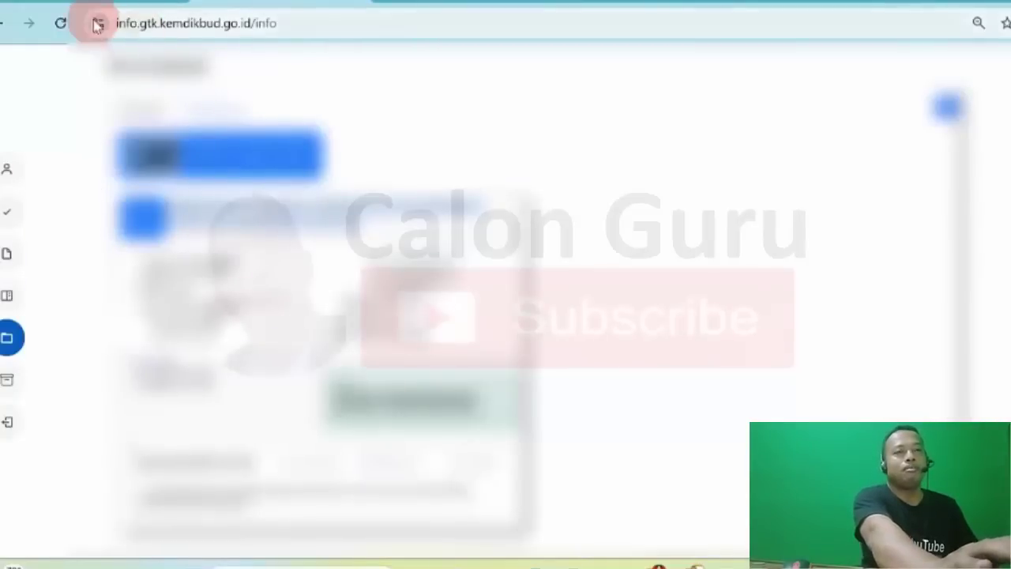
click(60, 23)
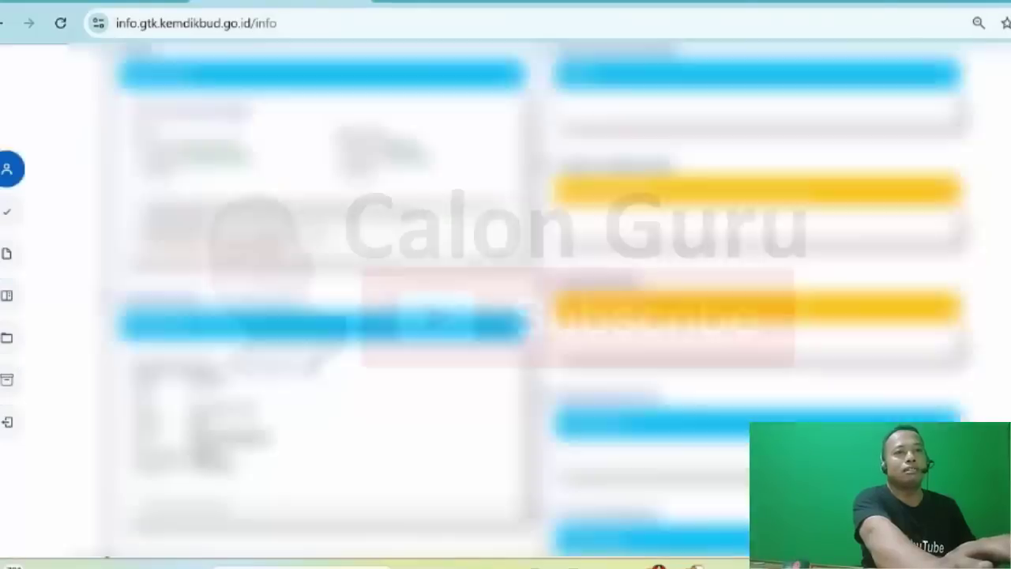
click(7, 337)
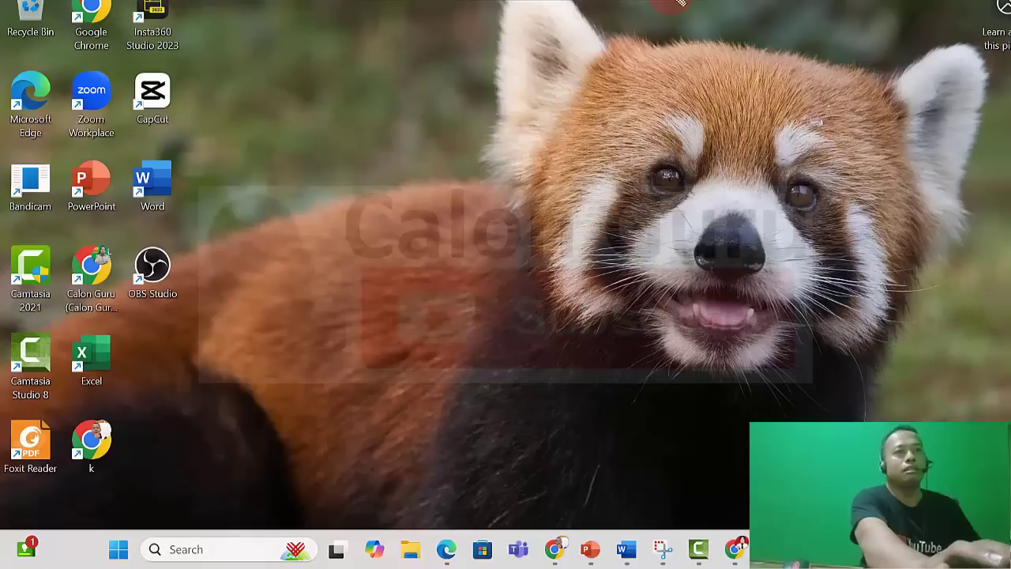
- Switch to Microsoft Edge, maximize its window and go to ppg.simpkb.id
mouse_move(52, 67)
mouse_down()
mouse_move(28, 69)
mouse_move(8, 95)
mouse_move(14, 151)
mouse_move(62, 142)
mouse_move(49, 69)
mouse_up()
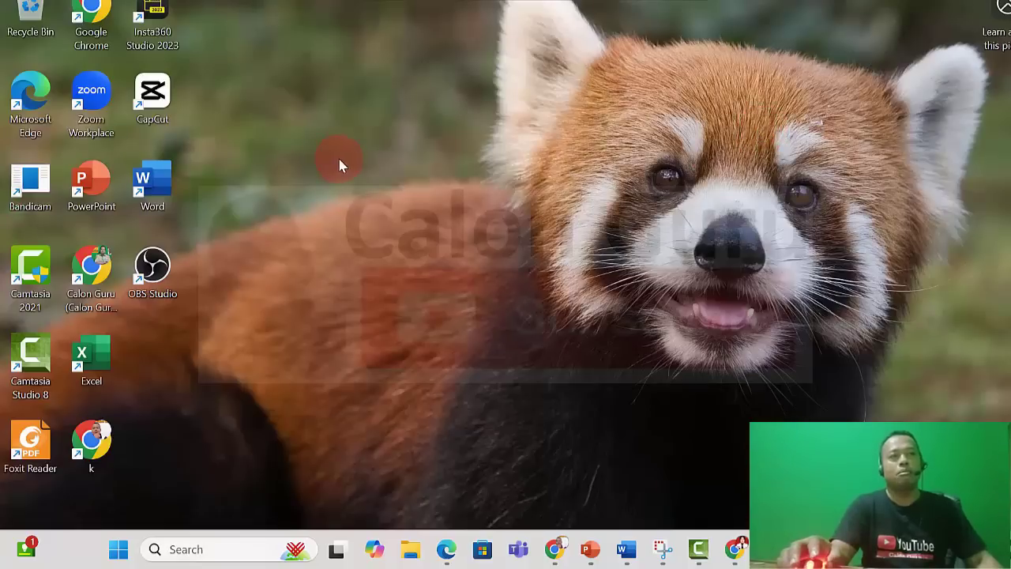
double_click(32, 93)
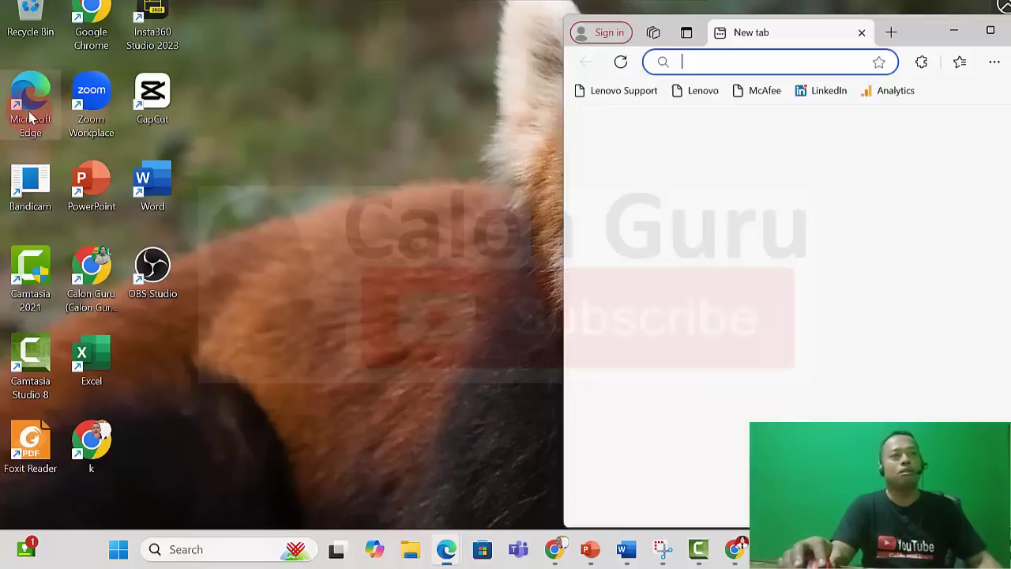
click(997, 24)
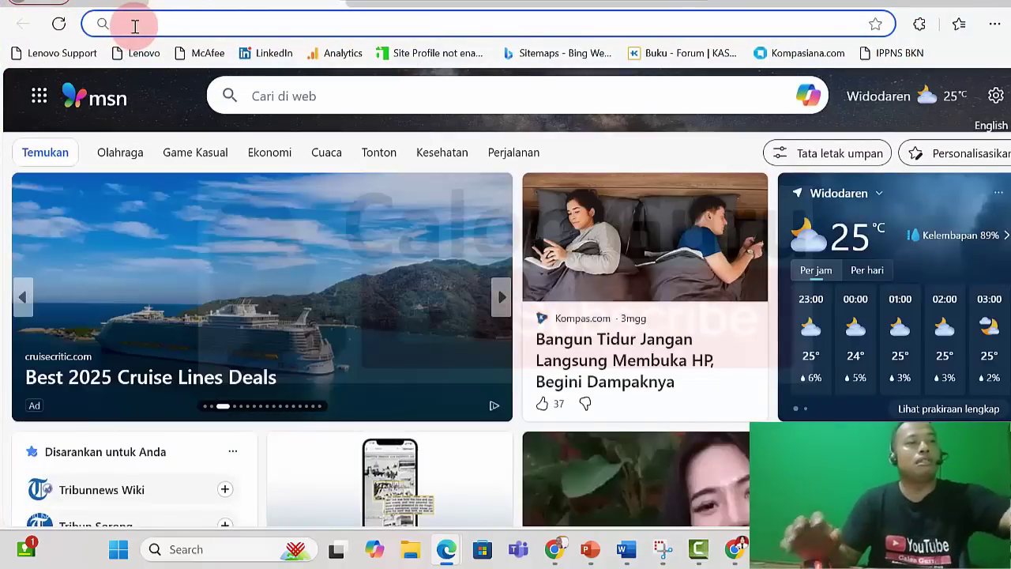
text(ppg)
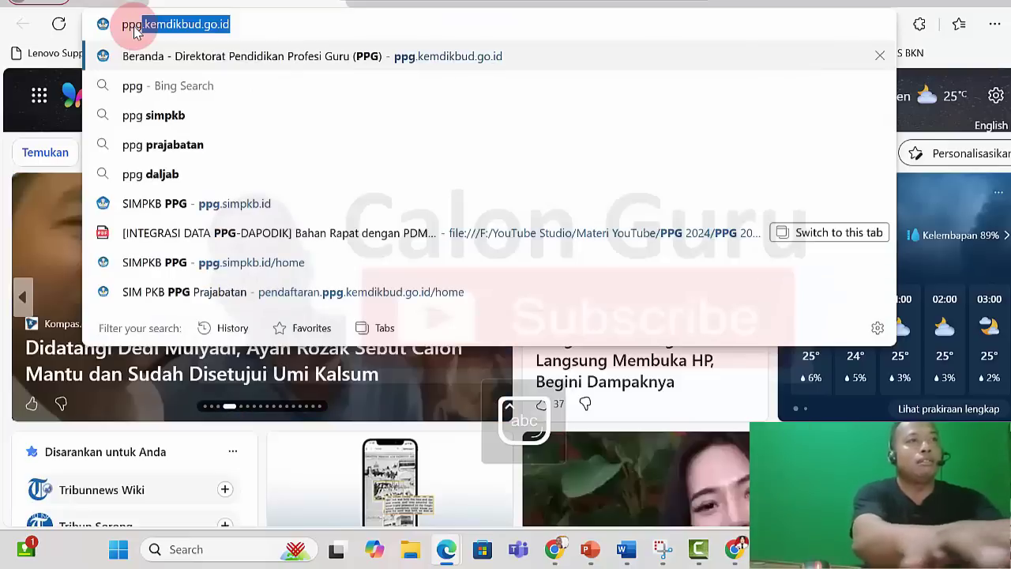
text(.)
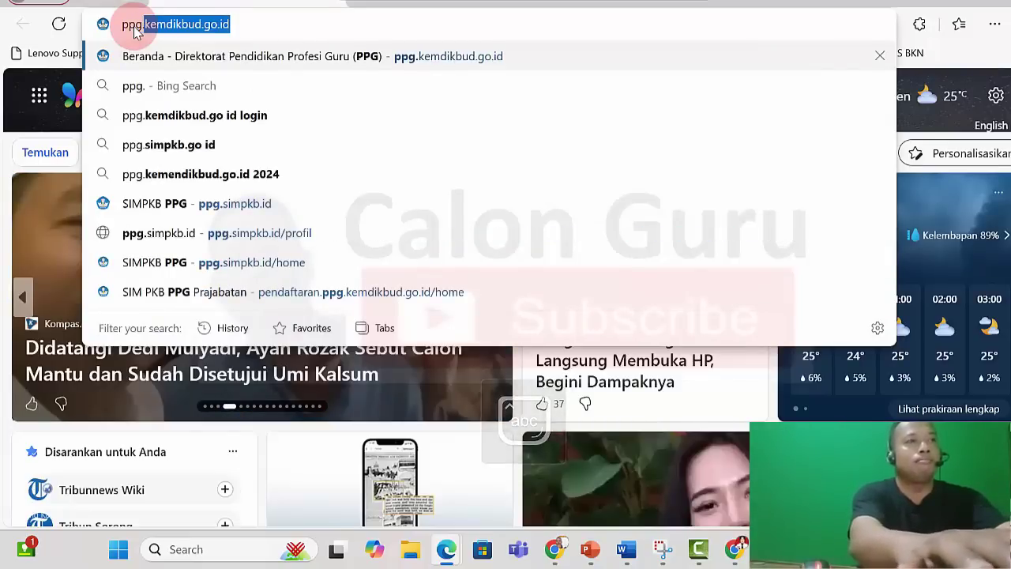
text(sim)
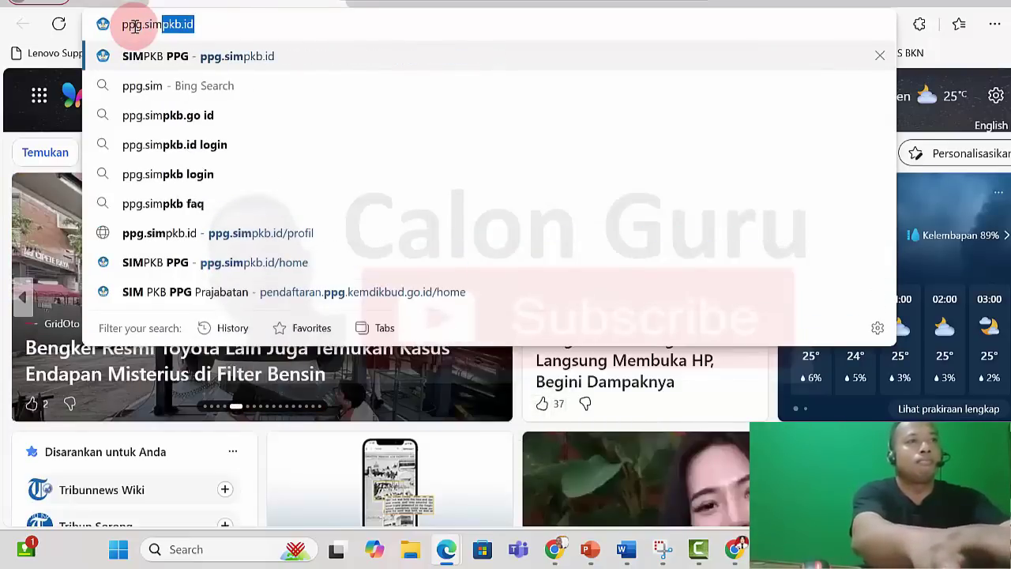
click(235, 26)
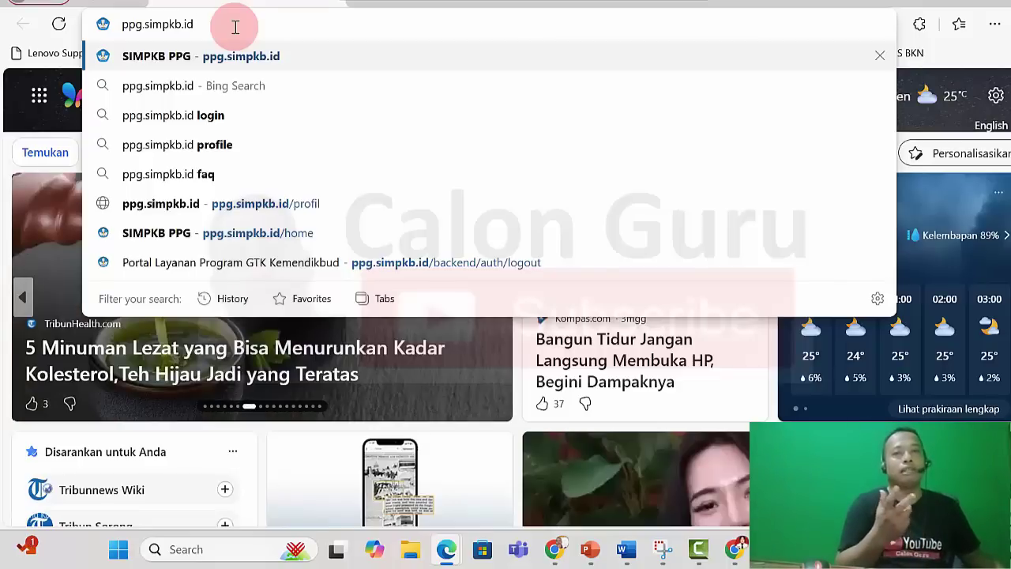
key(Return)
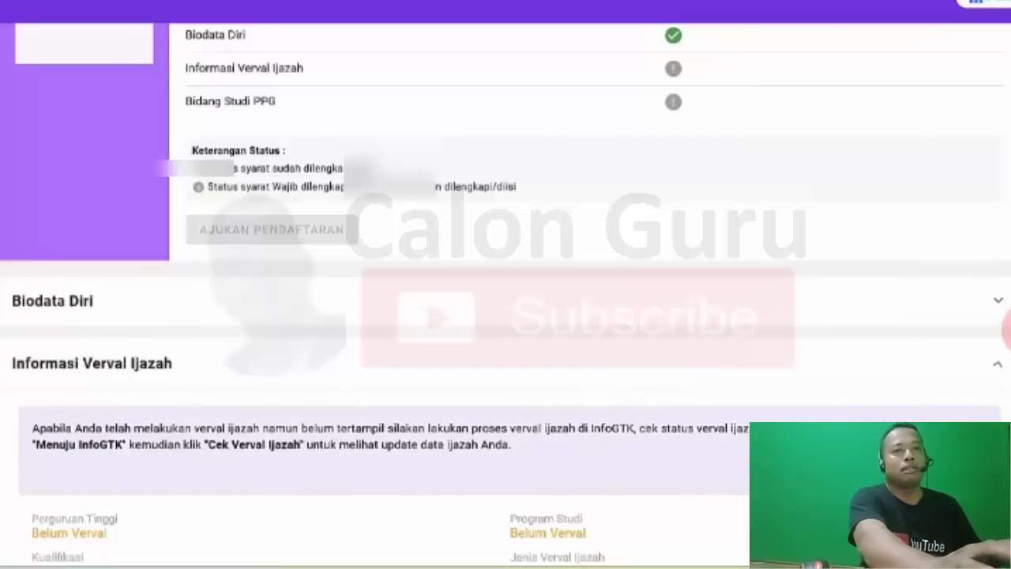
- Reload the profile page and run Cek Verval Ijazah in the Informasi Verval Ijazah section
scroll(902, 365, down, 2)
click(833, 357)
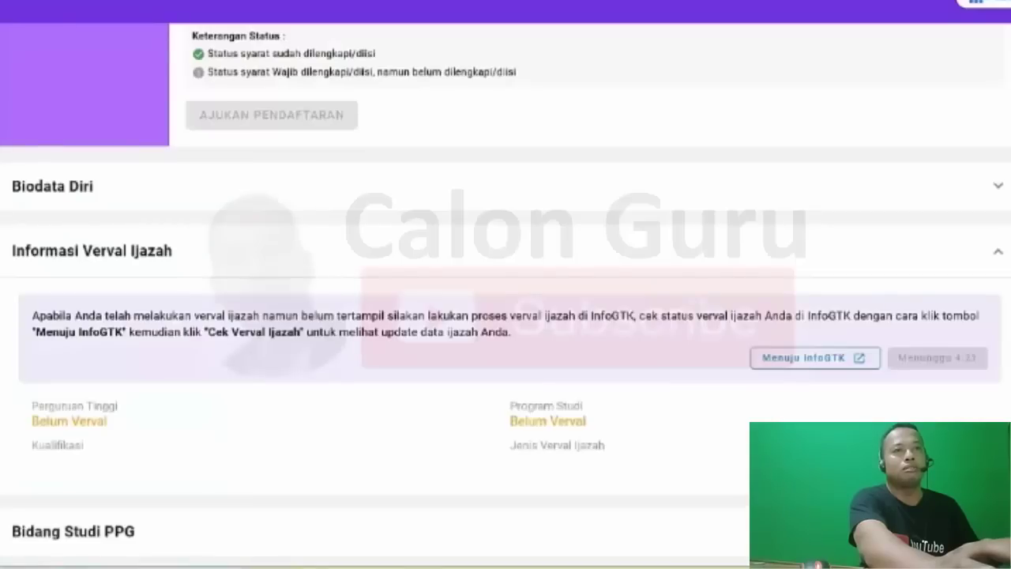
click(910, 90)
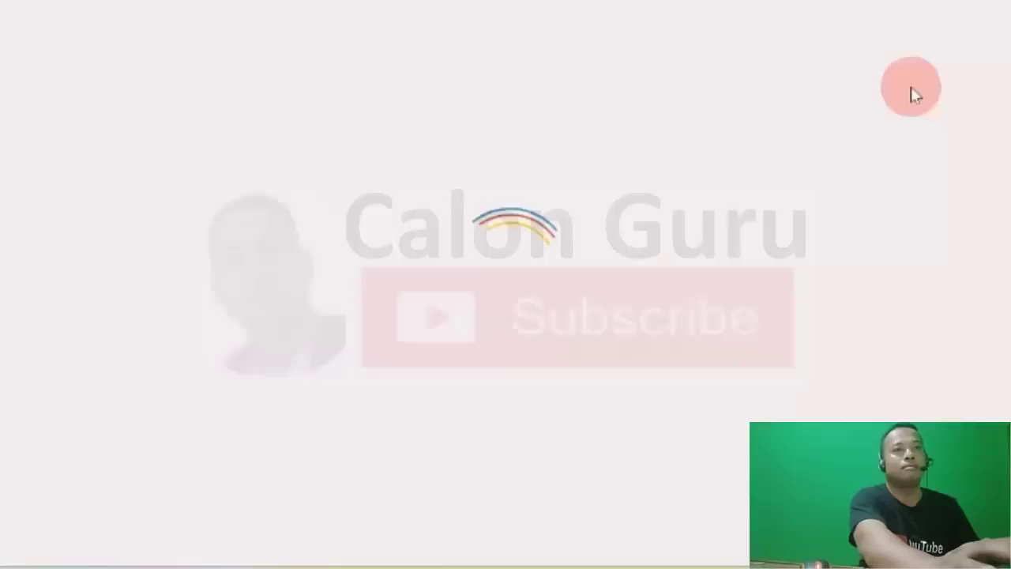
scroll(506, 284, down, 4)
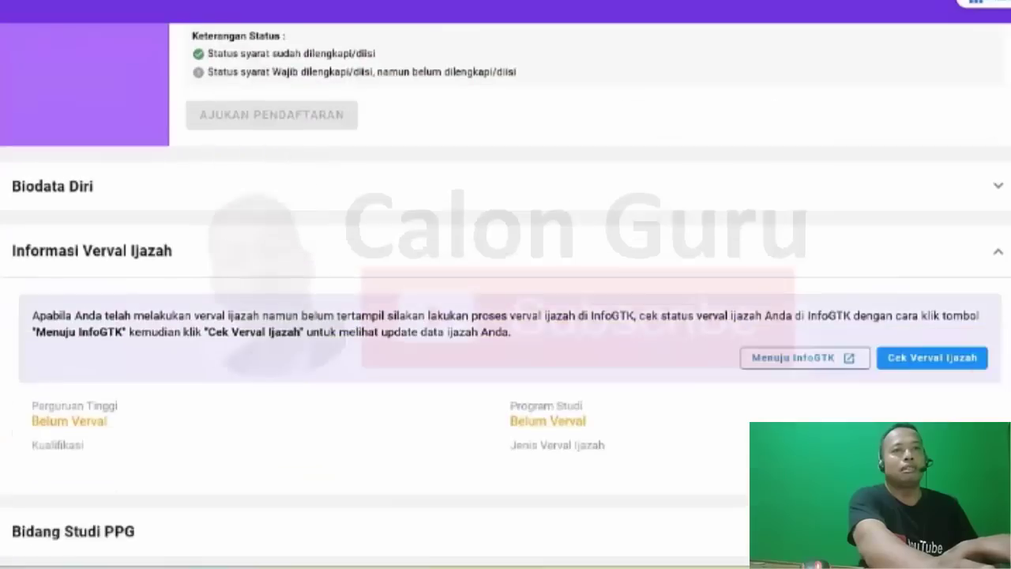
click(932, 357)
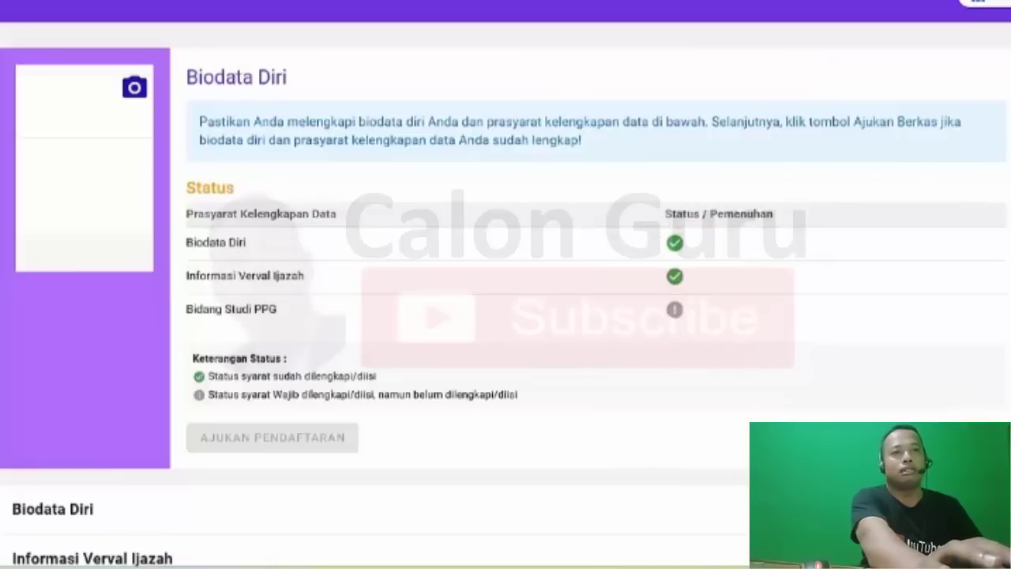
- Check the Perguruan Tinggi, Program Studi and Jenis Verval Ijazah entries under Informasi Verval Ijazah
scroll(506, 315, down, 4)
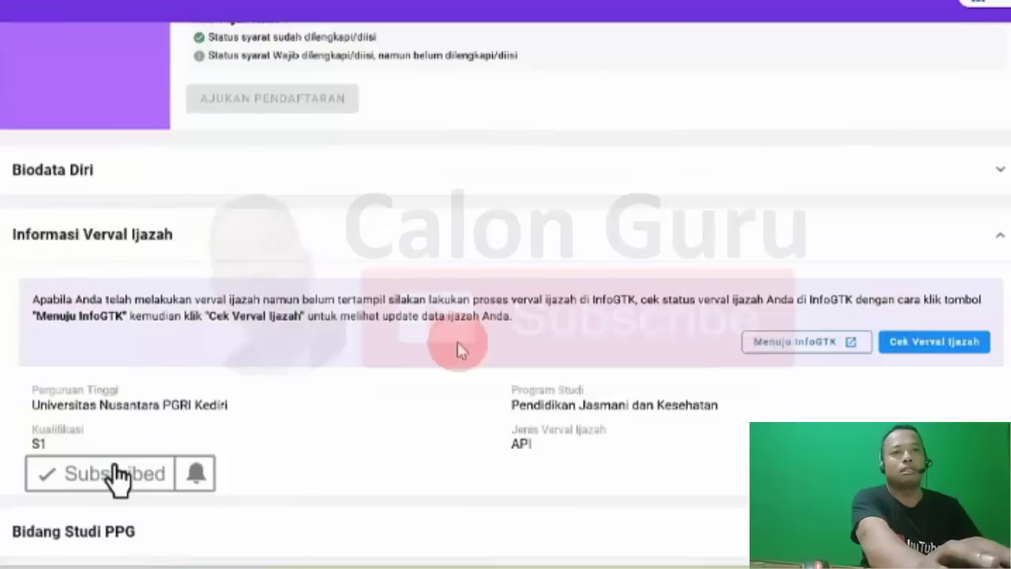
drag(32, 404, 229, 406)
drag(511, 404, 621, 402)
drag(511, 429, 537, 452)
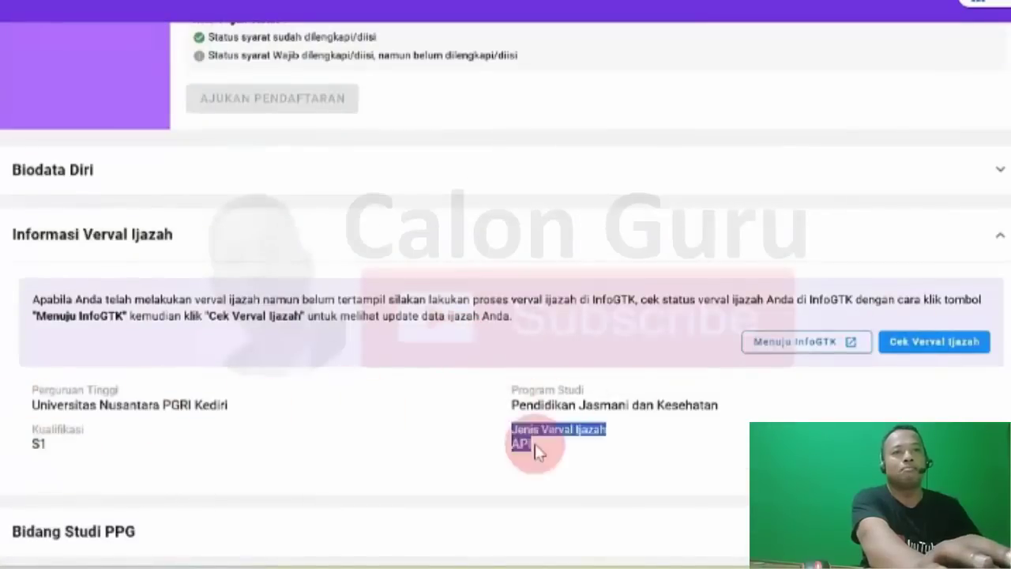
- Set the Bidang Studi PPG to Pendidikan Jasmani dan Kesehatan and save the change
click(987, 241)
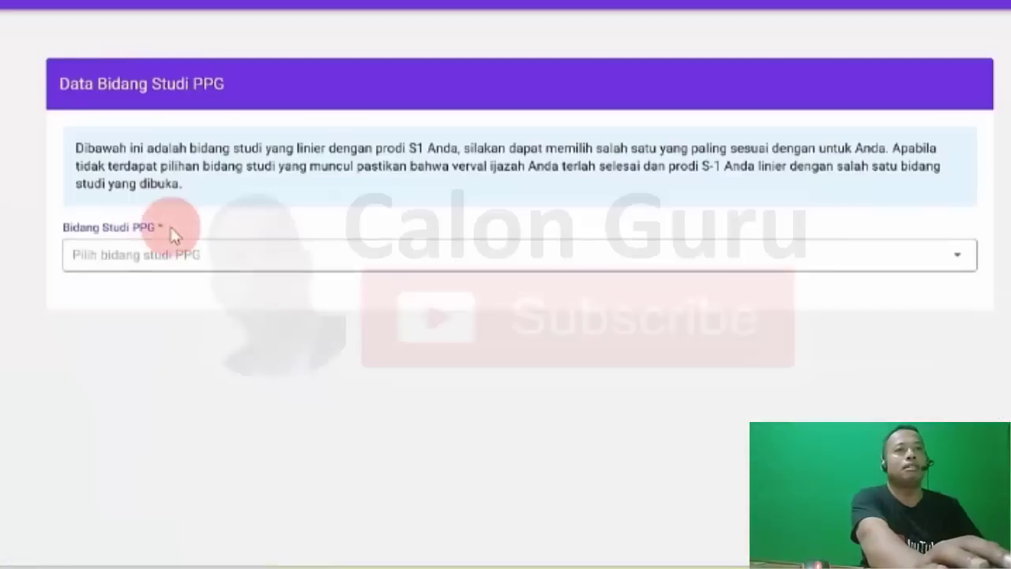
click(169, 260)
click(198, 297)
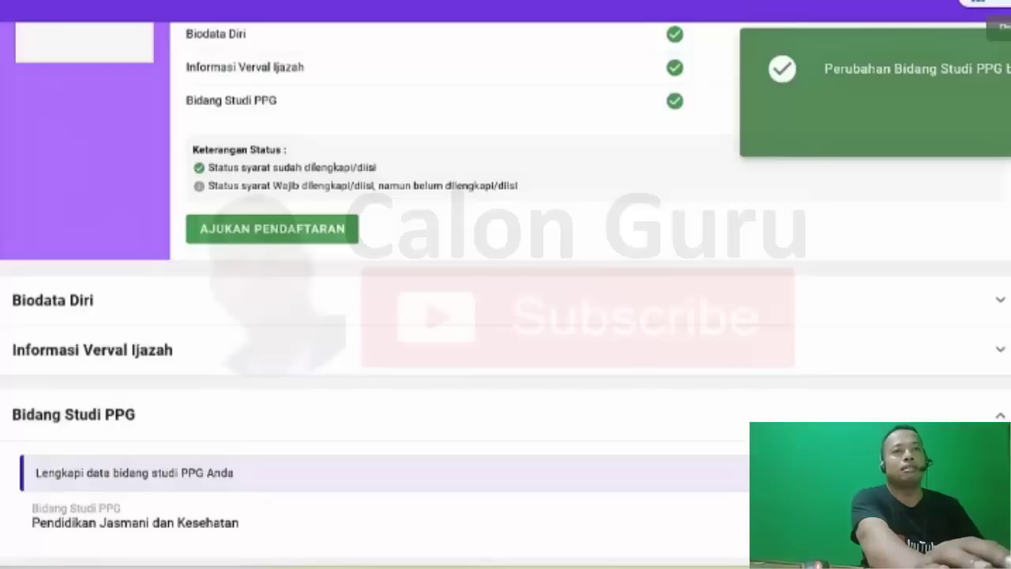
scroll(505, 284, up, 3)
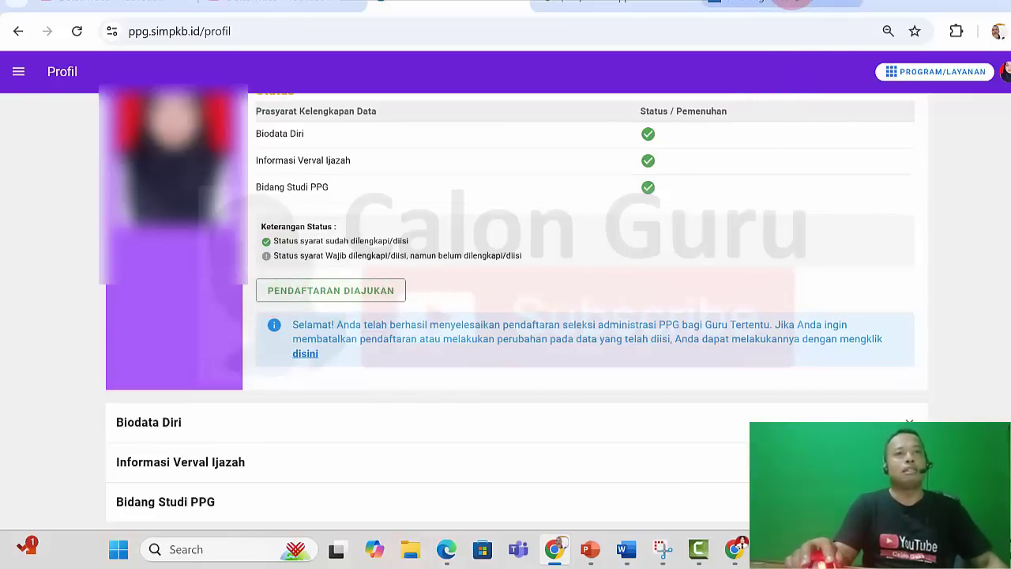
- View the ppg-bagi-guru-tertentu-2024 page in Chrome and switch to the PPG-Dapodik integration PDF in Microsoft Edge
click(792, 2)
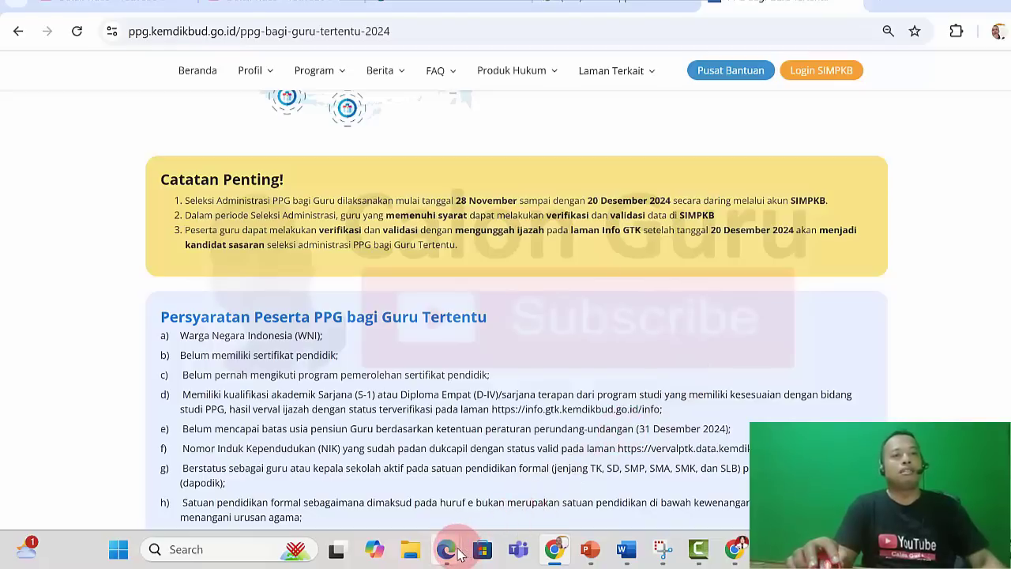
mouse_move(458, 552)
click(272, 474)
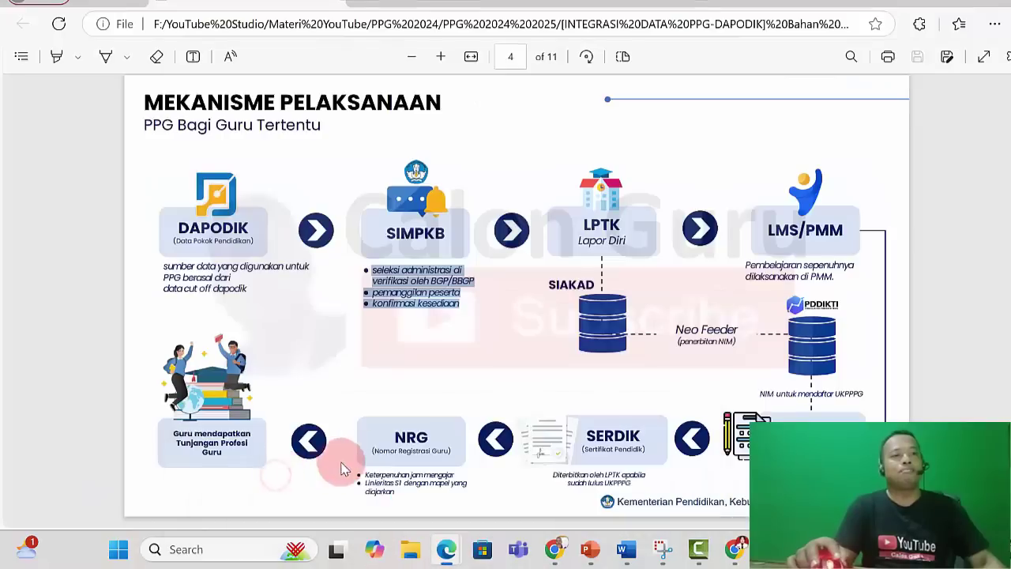
- Examine the SIMPKB stage on the Mekanisme Pelaksanaan page, selecting its text on BGP/BBGP verification and participant calling
click(375, 306)
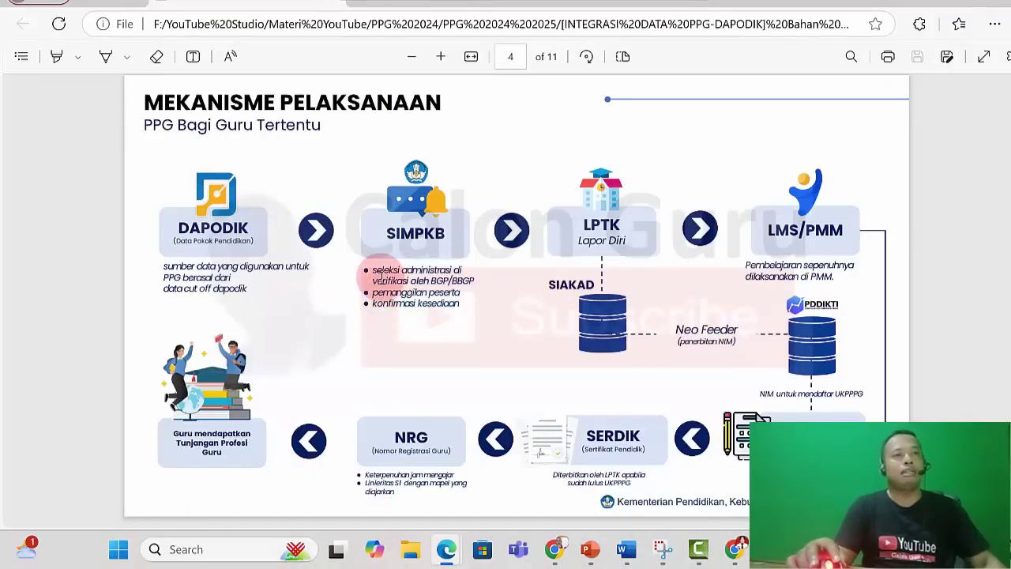
drag(384, 271, 426, 280)
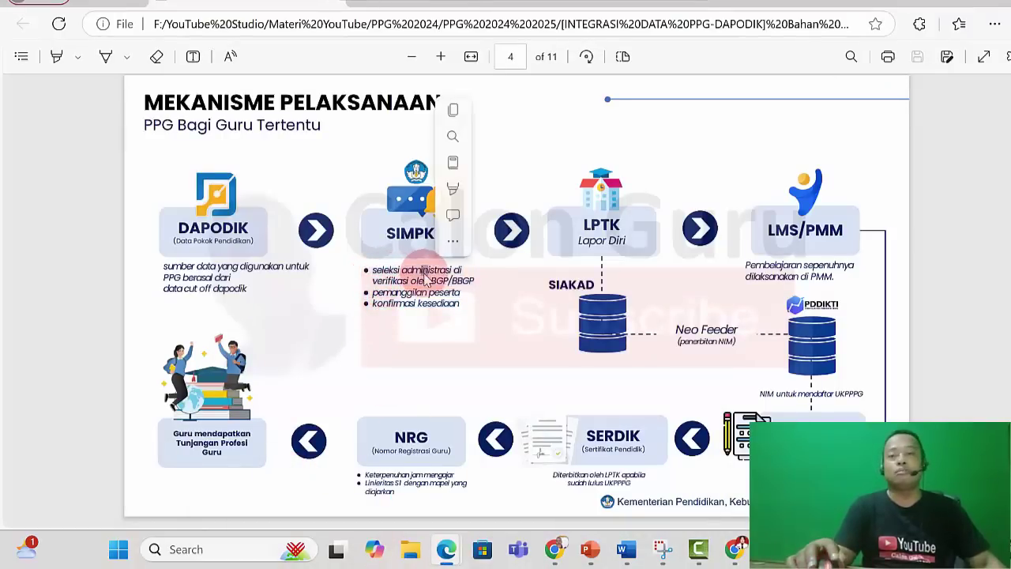
click(425, 274)
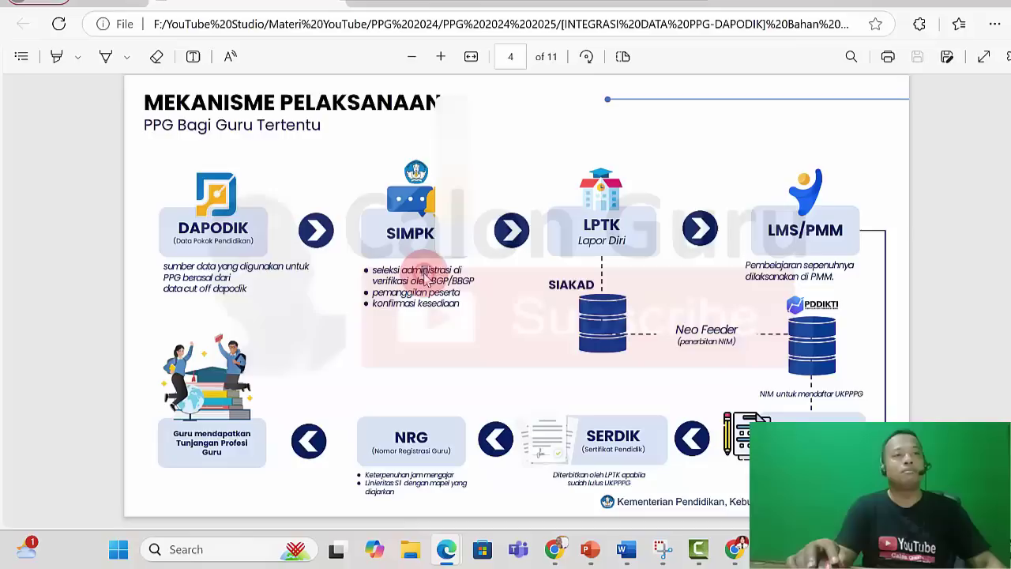
click(371, 270)
drag(370, 270, 461, 293)
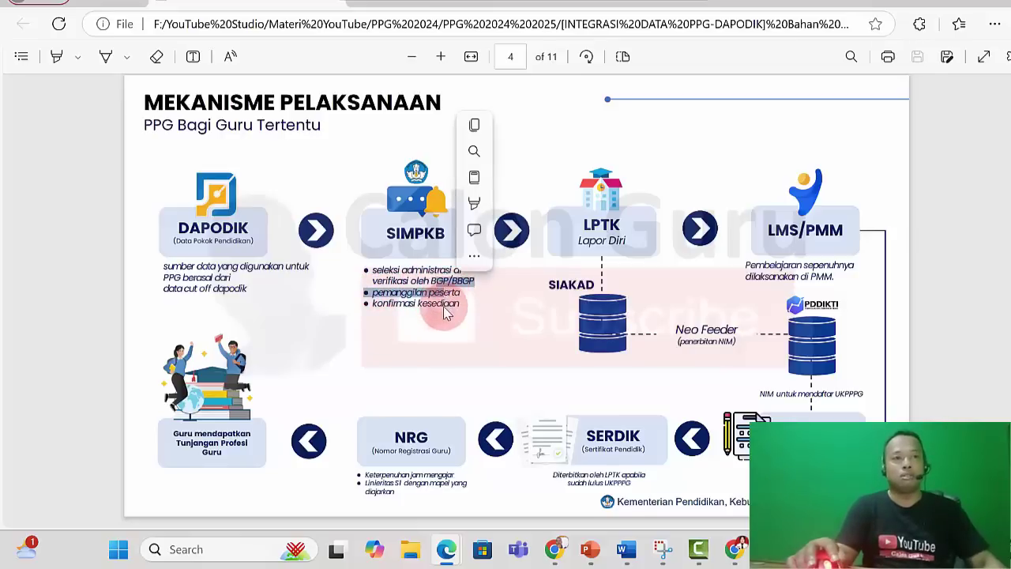